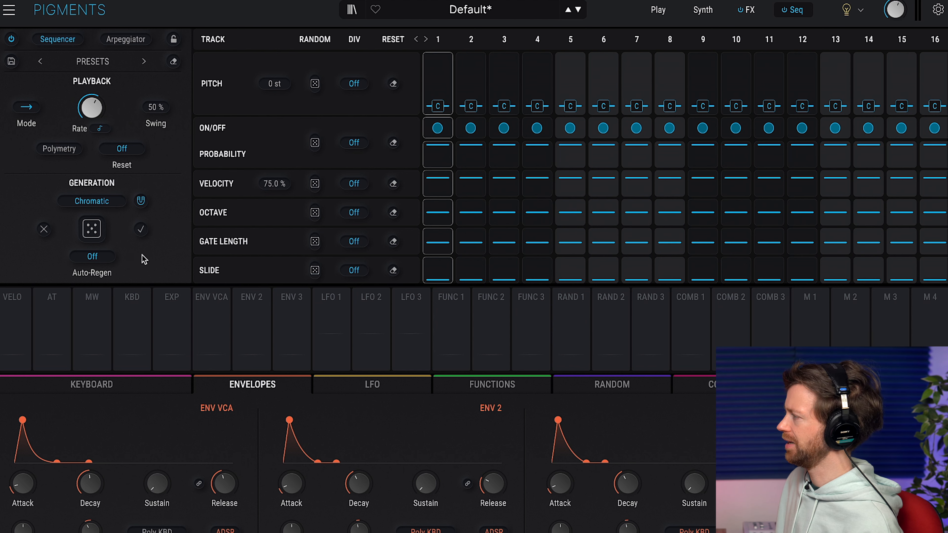
# Raise the randomization amount of the sequencer's pitch, on/off, velocity, octave, gate length and slide tracks.
pyautogui.moveTo(321, 85); pyautogui.dragTo(321, 67)
pyautogui.moveTo(315, 143); pyautogui.dragTo(315, 127)
pyautogui.moveTo(315, 183); pyautogui.dragTo(314, 168)
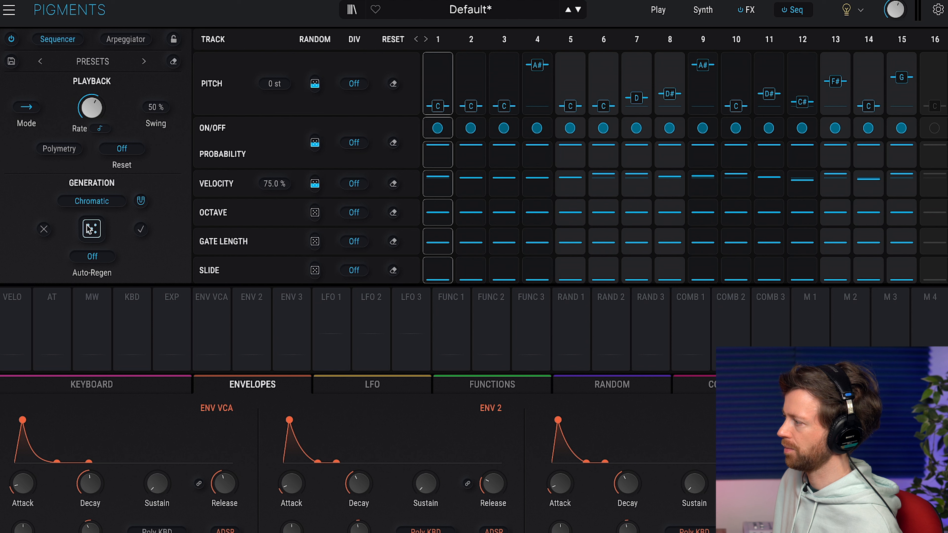
pyautogui.moveTo(314, 213); pyautogui.dragTo(314, 191)
pyautogui.moveTo(314, 241); pyautogui.dragTo(314, 223)
pyautogui.moveTo(314, 271); pyautogui.dragTo(315, 258)
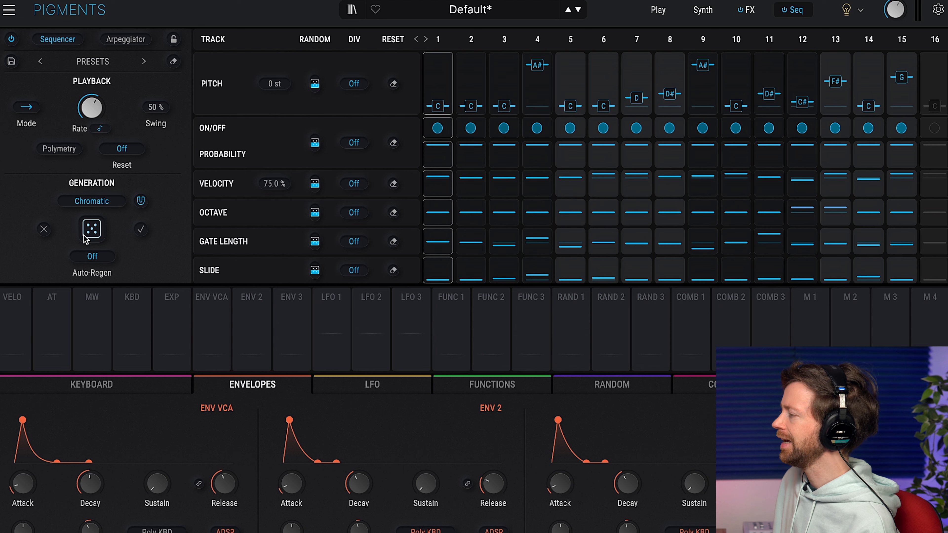
# Generate new random variations of the Chromatic sequence three times.
pyautogui.click(92, 229)
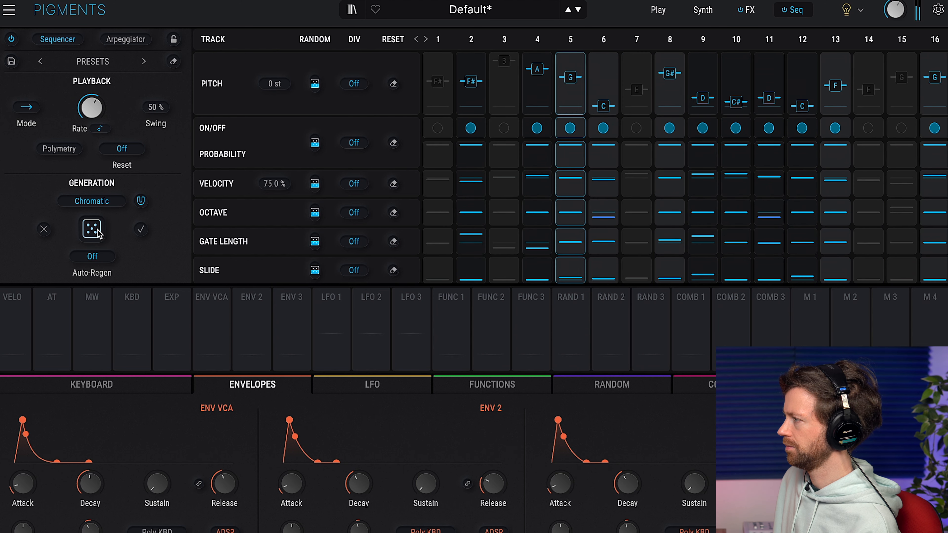
pyautogui.click(97, 231)
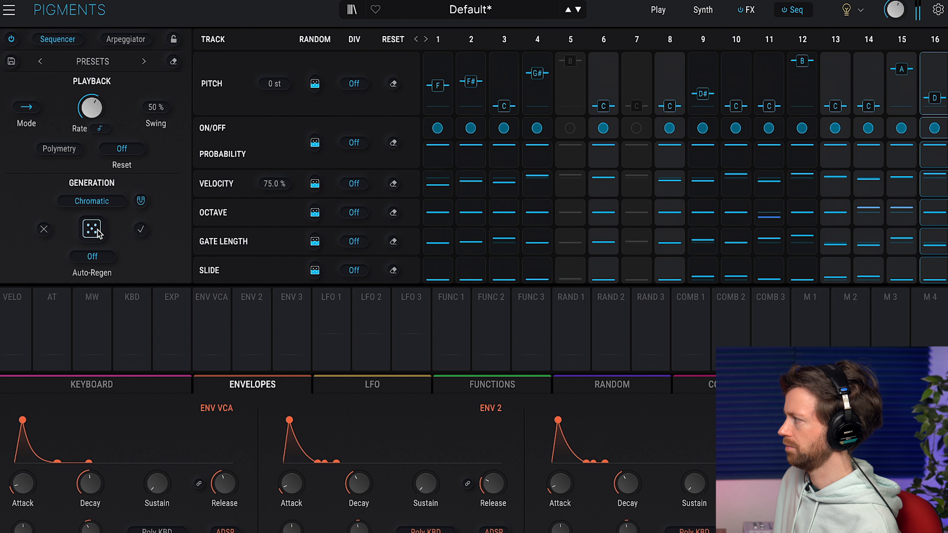
pyautogui.click(97, 232)
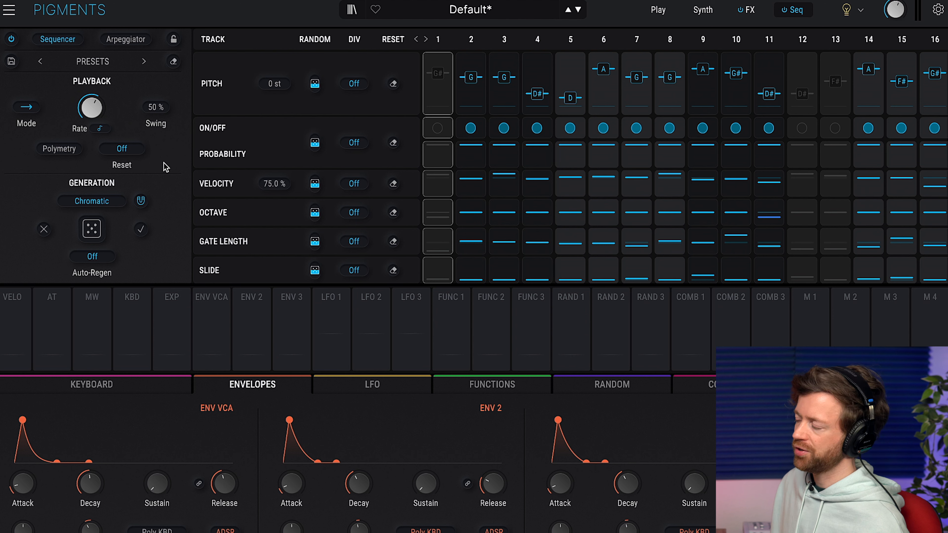
# Try the generative Acid scale for the sequencer and switch to the classic Phrygian scale.
pyautogui.click(114, 203)
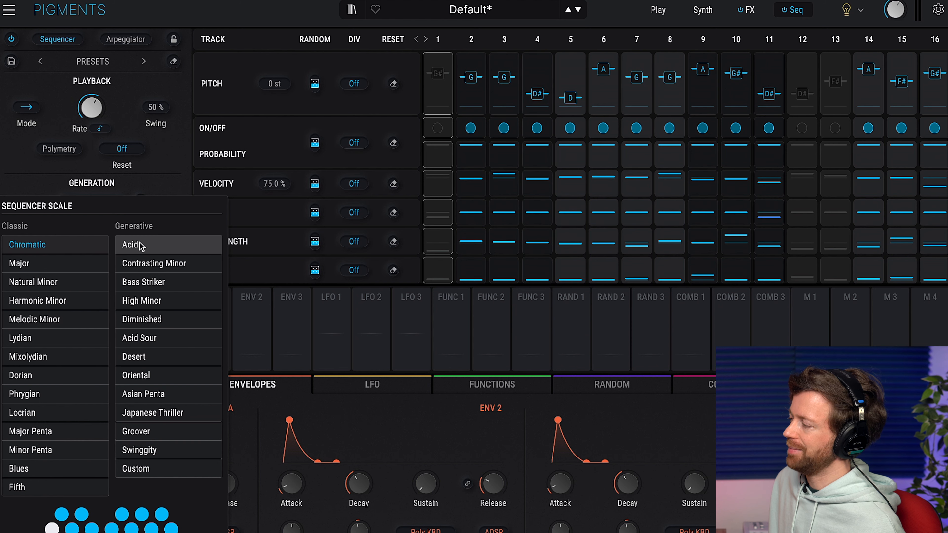
pyautogui.click(143, 250)
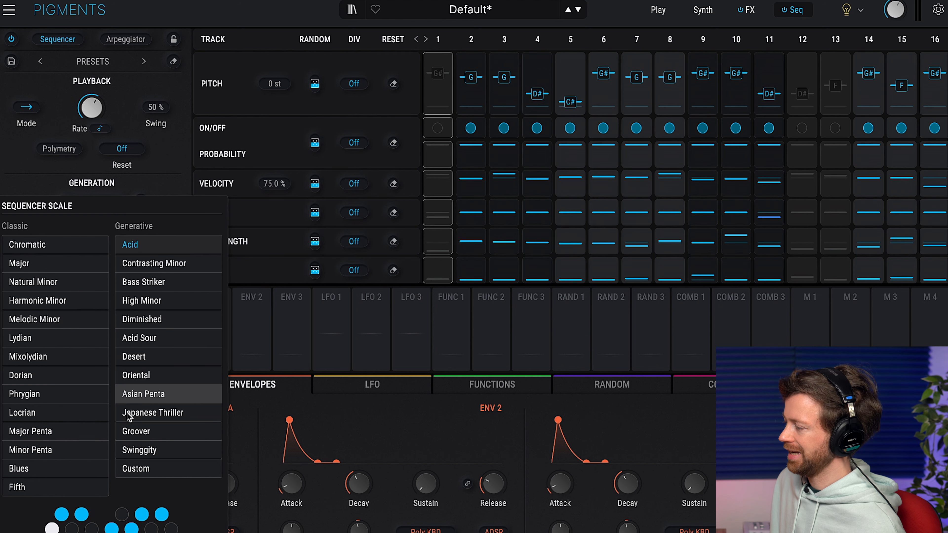
pyautogui.scroll(-1, 129, 448)
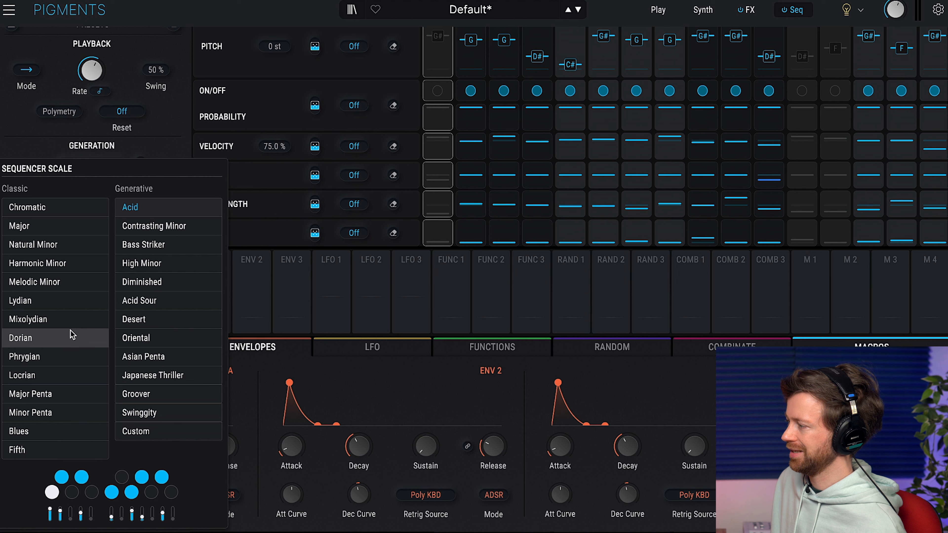
pyautogui.click(58, 359)
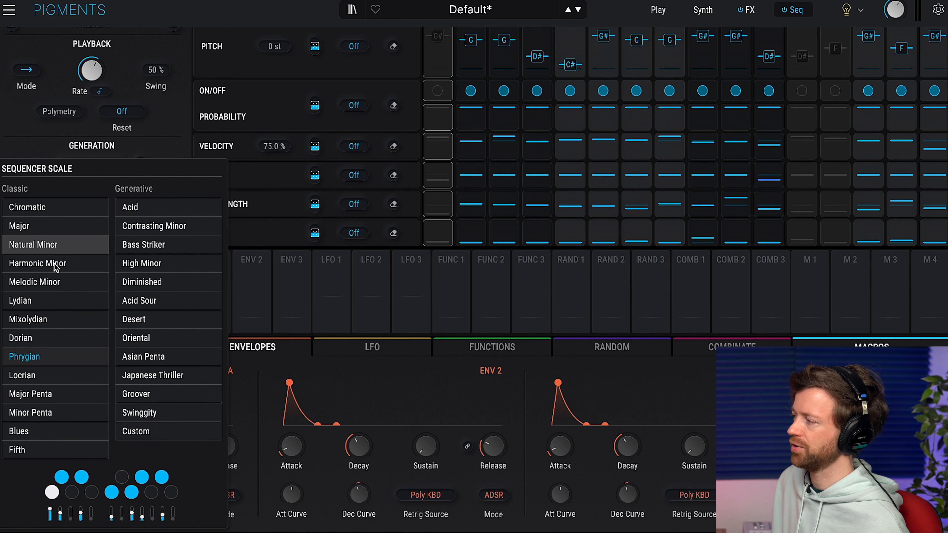
pyautogui.scroll(1, 108, 137)
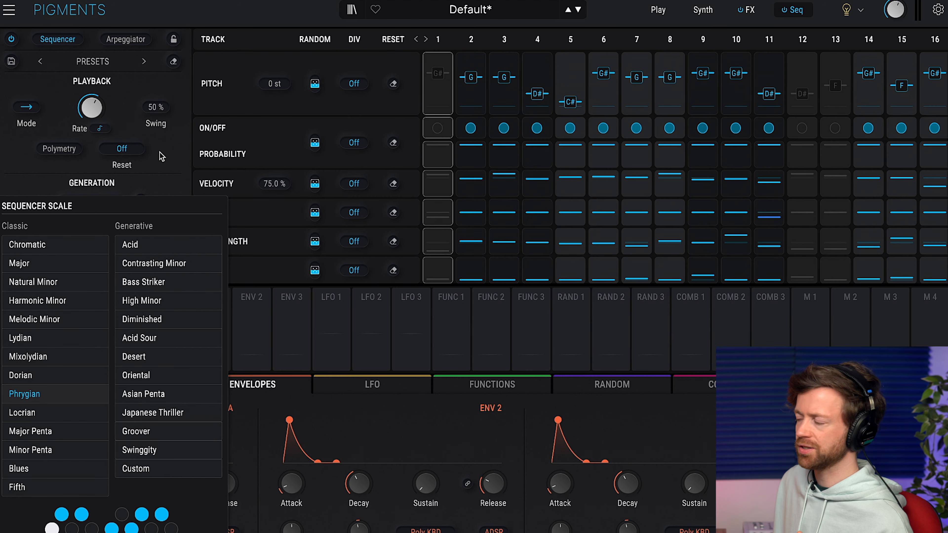
pyautogui.click(161, 157)
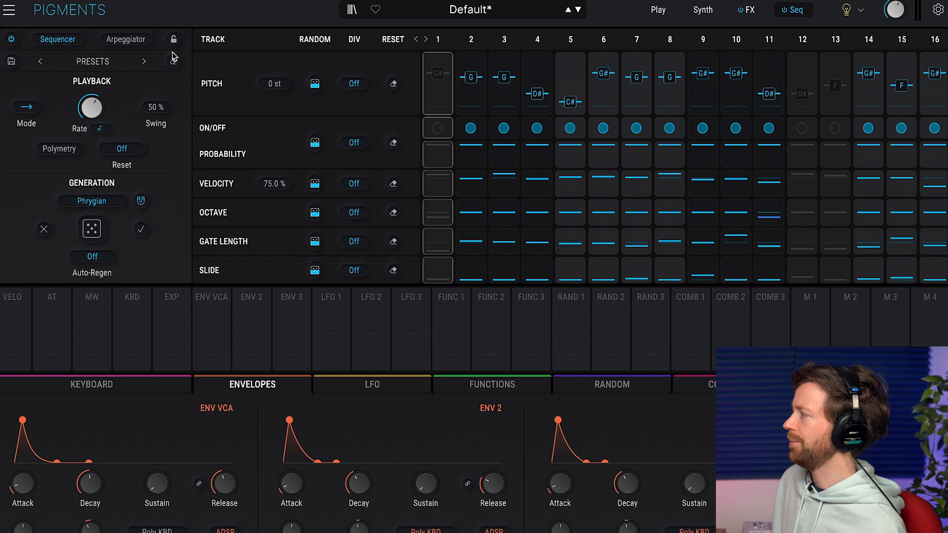
# Browse the Factory and Presets sequences in the sequence browser.
pyautogui.click(92, 62)
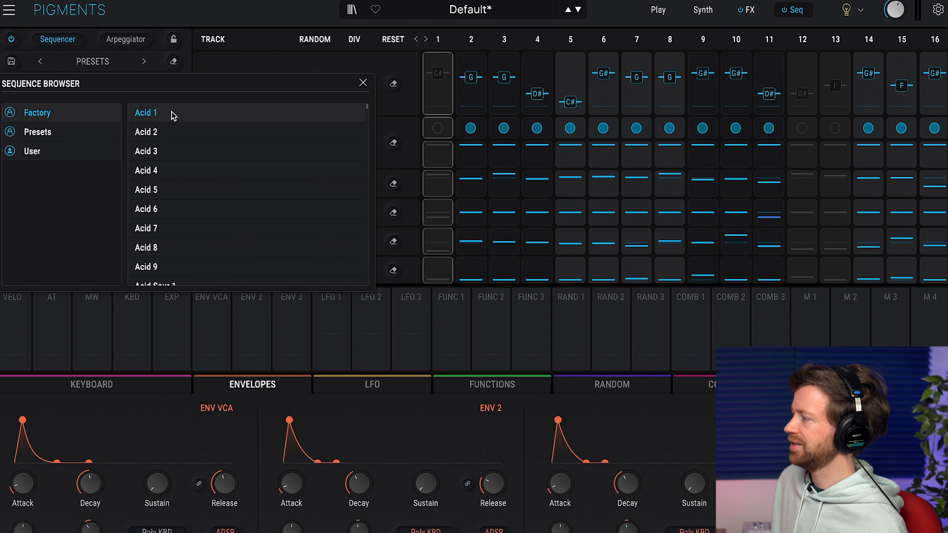
pyautogui.scroll(-2, 183, 179)
pyautogui.scroll(-2, 182, 202)
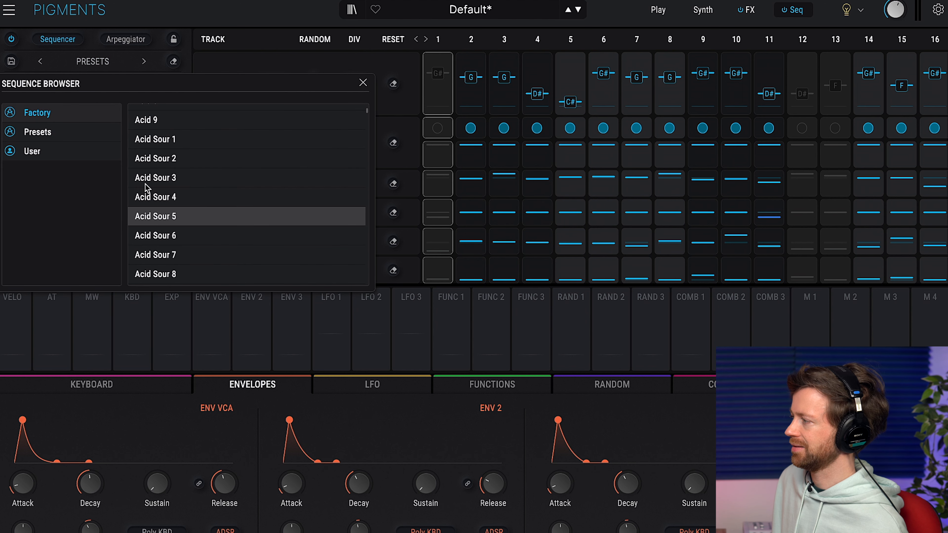
pyautogui.scroll(-6, 187, 202)
pyautogui.click(45, 133)
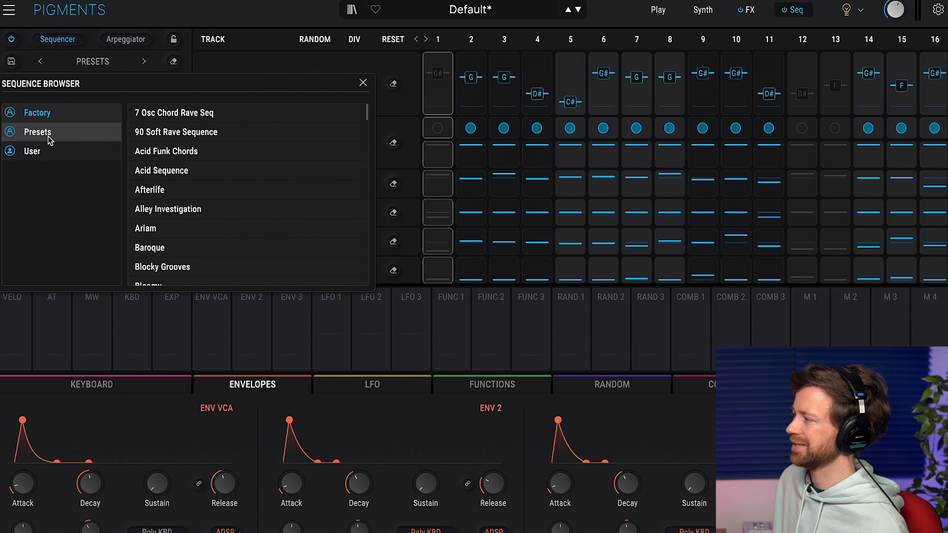
pyautogui.scroll(-2, 209, 155)
pyautogui.scroll(-2, 210, 160)
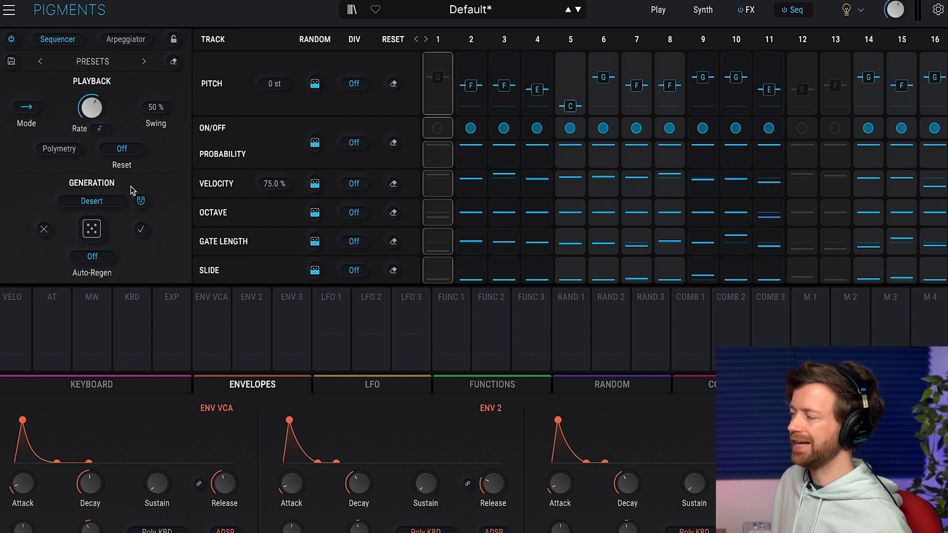
# Customize the Desert scale by raising the note probabilities of C# and E and lowering that of F.
pyautogui.click(98, 201)
pyautogui.scroll(-1, 103, 291)
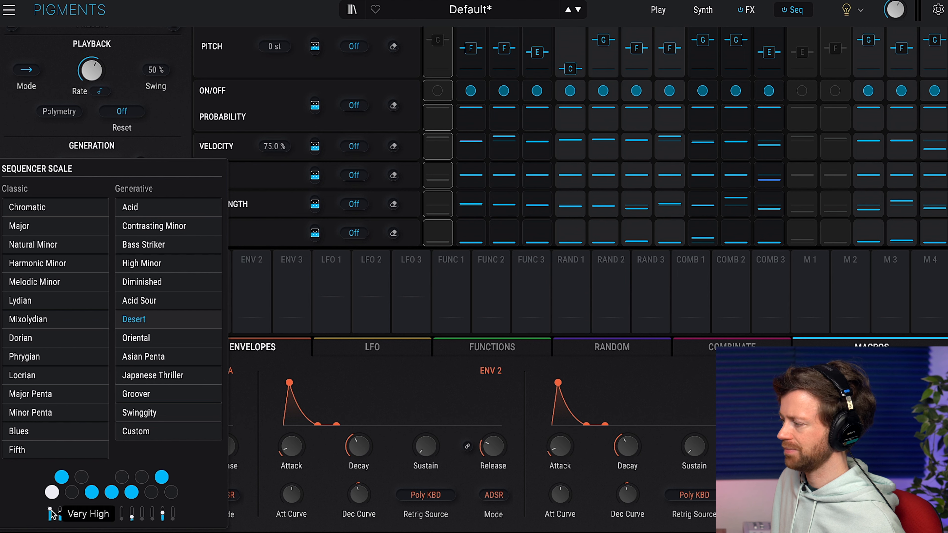
pyautogui.moveTo(60, 517)
pyautogui.mouseDown()
pyautogui.moveTo(60, 509)
pyautogui.moveTo(95, 503)
pyautogui.mouseUp()
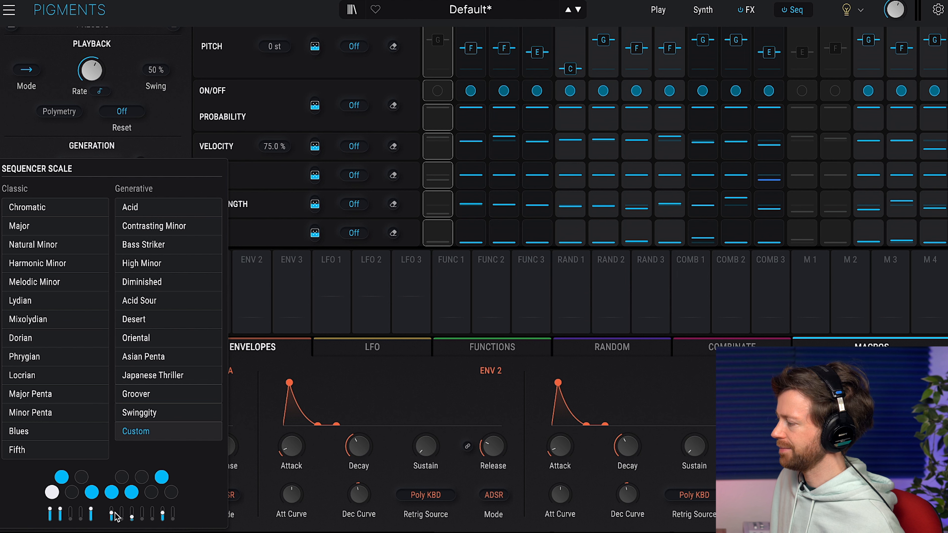
pyautogui.moveTo(111, 514); pyautogui.dragTo(112, 516)
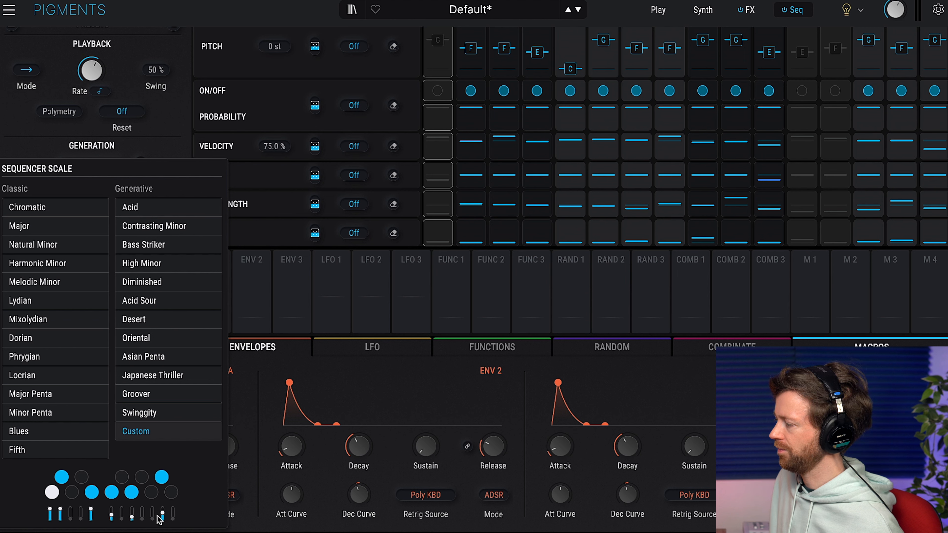
pyautogui.moveTo(134, 519)
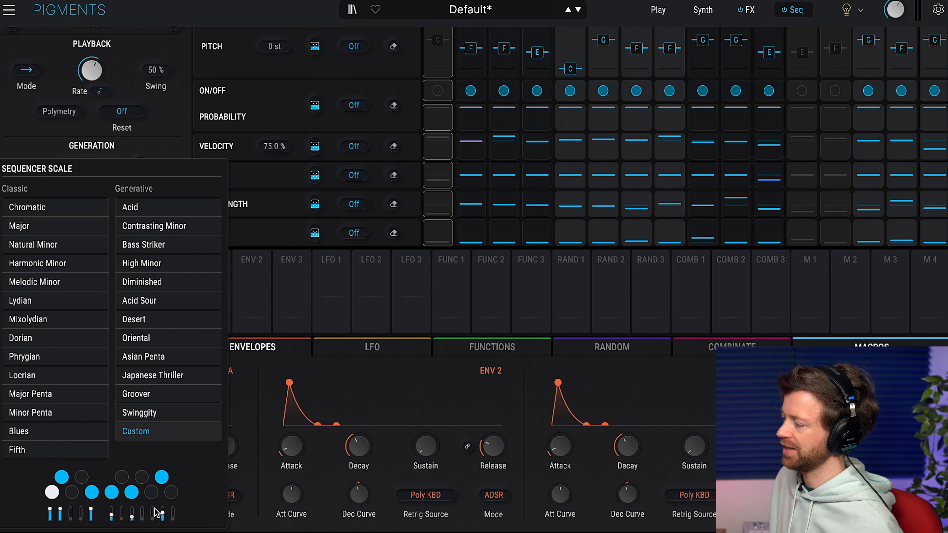
pyautogui.moveTo(164, 517)
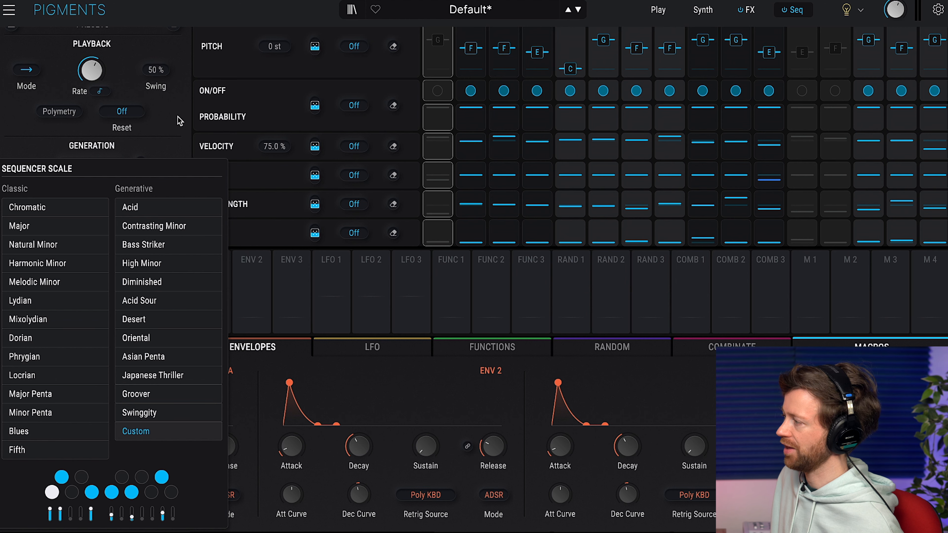
pyautogui.click(167, 134)
pyautogui.scroll(1, 141, 222)
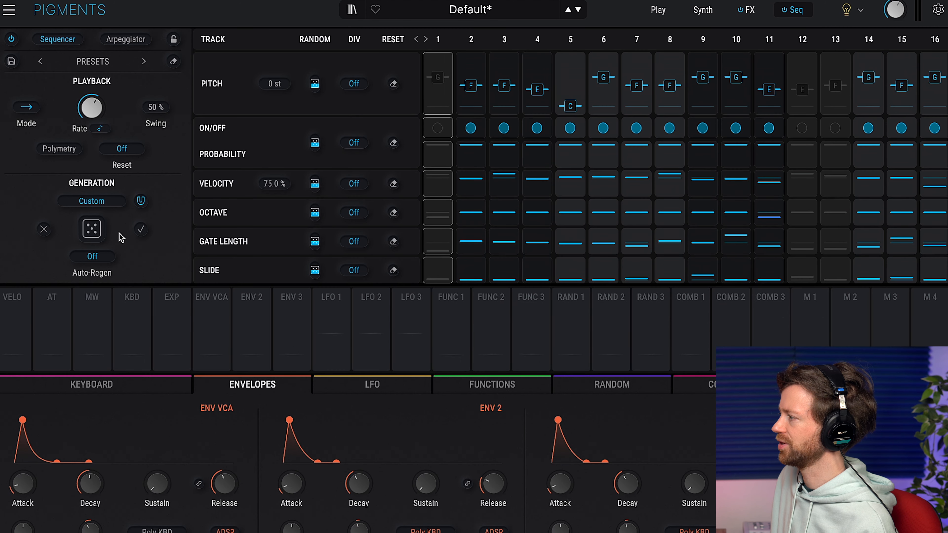
# Regenerate the sequence from the custom scale with full pitch randomization and set Auto-Regen to 1 Bar.
pyautogui.click(99, 232)
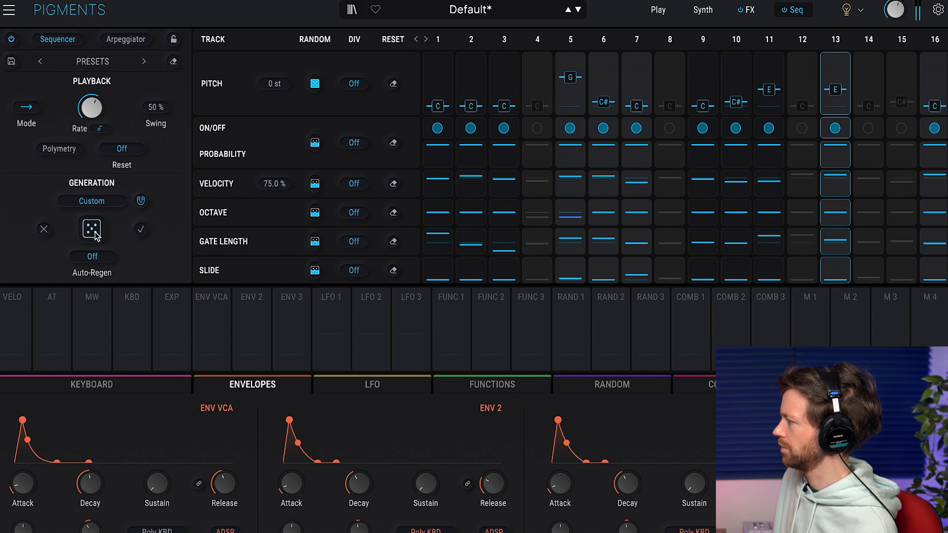
pyautogui.click(96, 234)
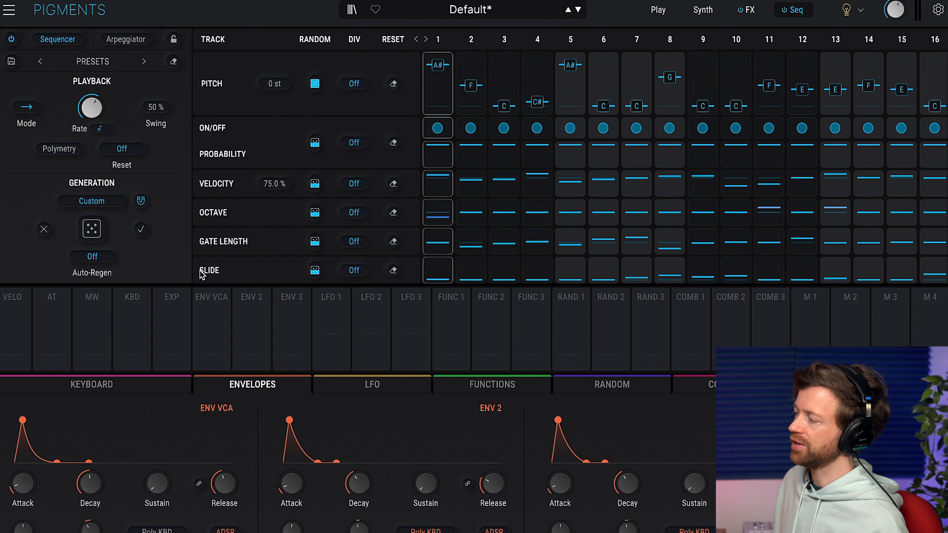
pyautogui.click(101, 261)
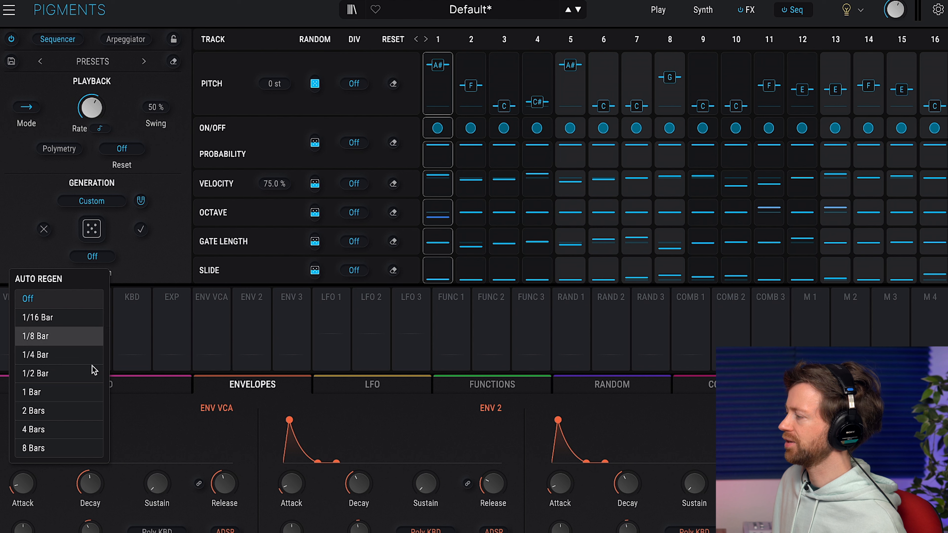
pyautogui.click(80, 397)
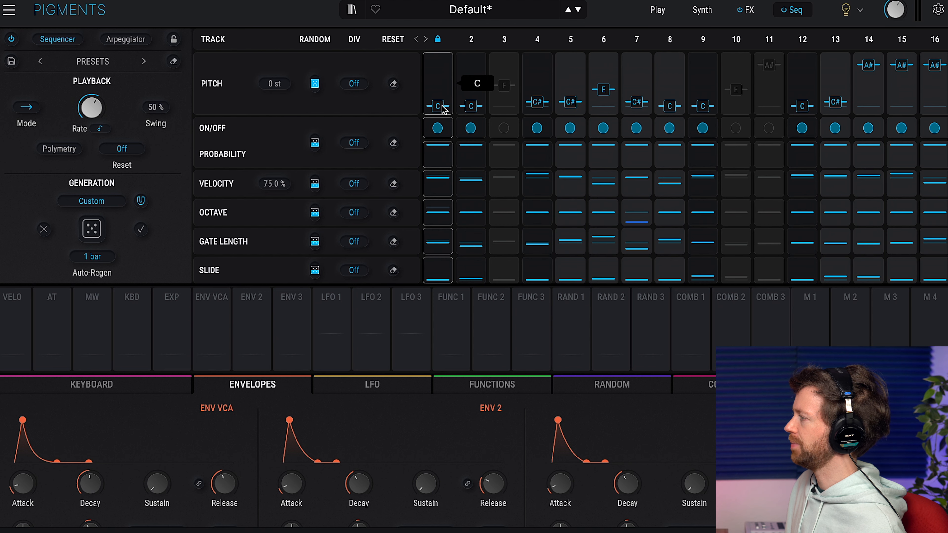
# Lock sequencer steps 1, 5 and 9, keeping step 1 on C and setting step 9's pitch to E.
pyautogui.moveTo(440, 112); pyautogui.dragTo(440, 112)
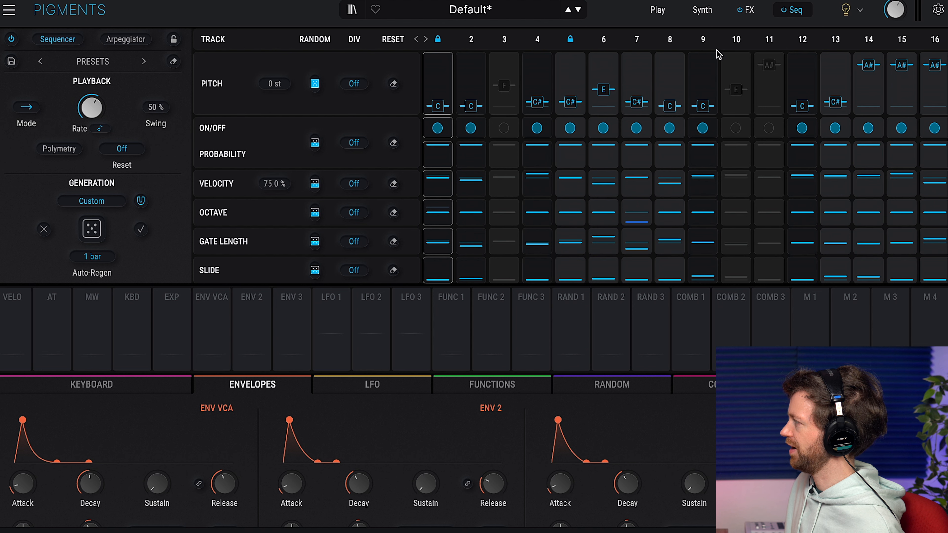
pyautogui.click(705, 40)
pyautogui.click(709, 103)
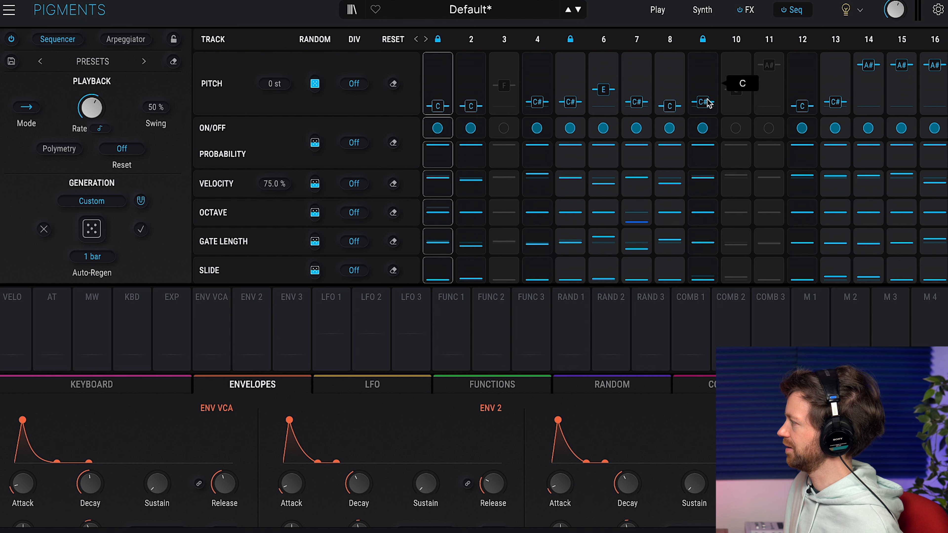
pyautogui.moveTo(711, 94); pyautogui.dragTo(711, 87)
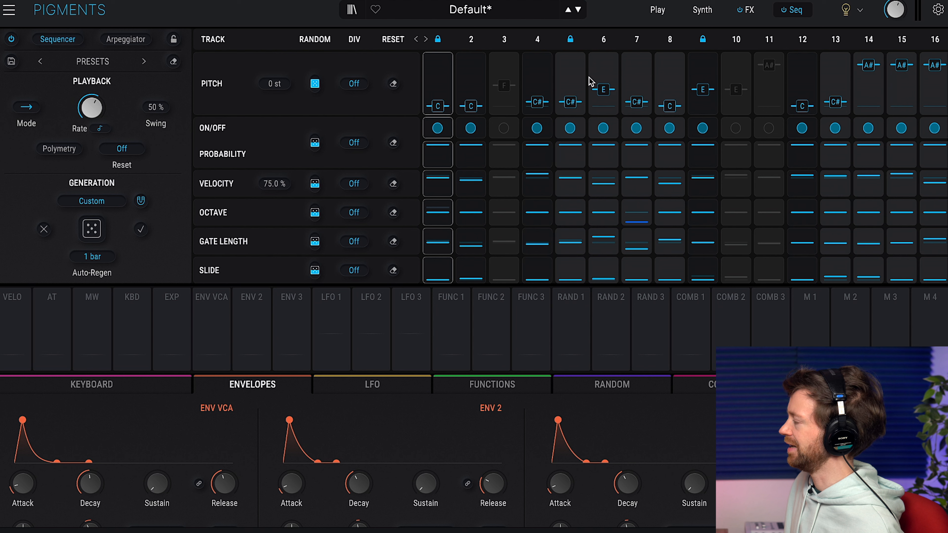
pyautogui.moveTo(497, 100)
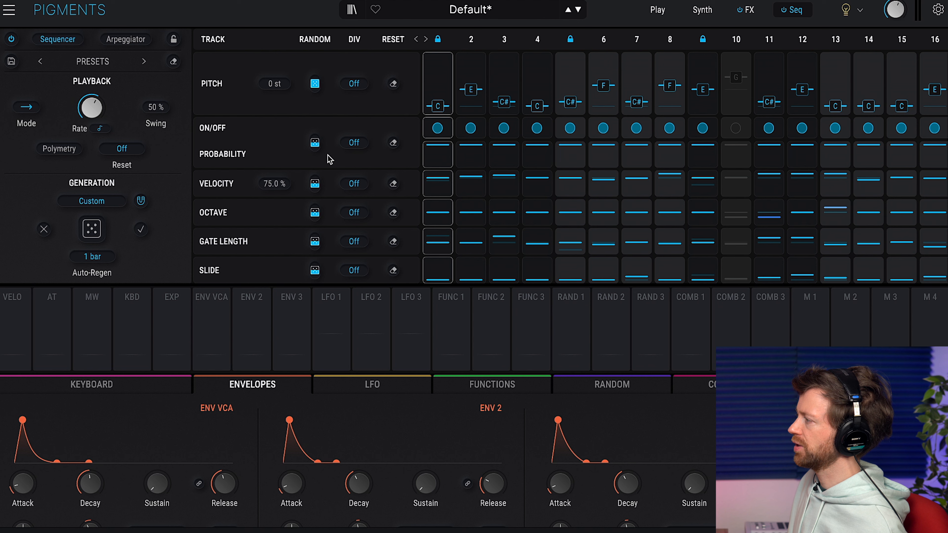
# Raise the on/off randomization to full and draw lower probabilities across steps 2 to 16, starting at about 43%.
pyautogui.moveTo(314, 143)
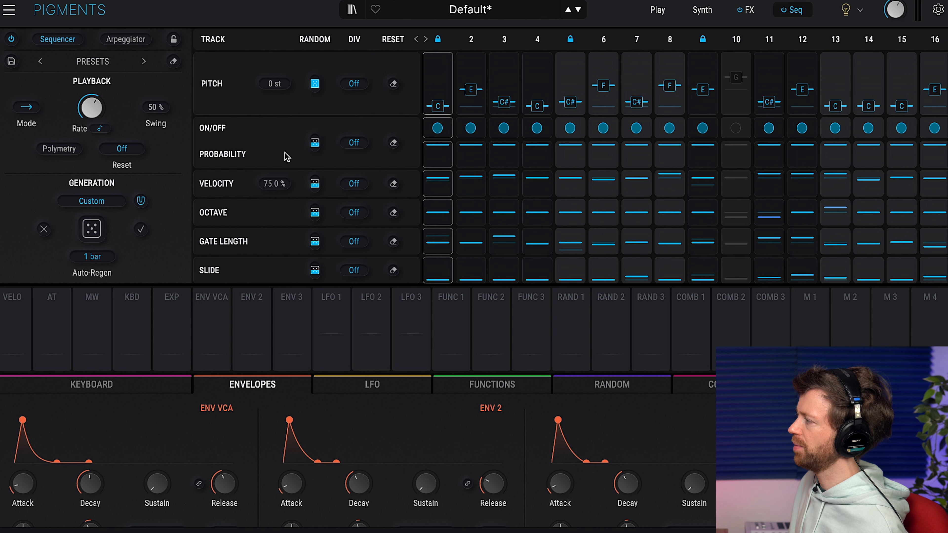
pyautogui.click(315, 144)
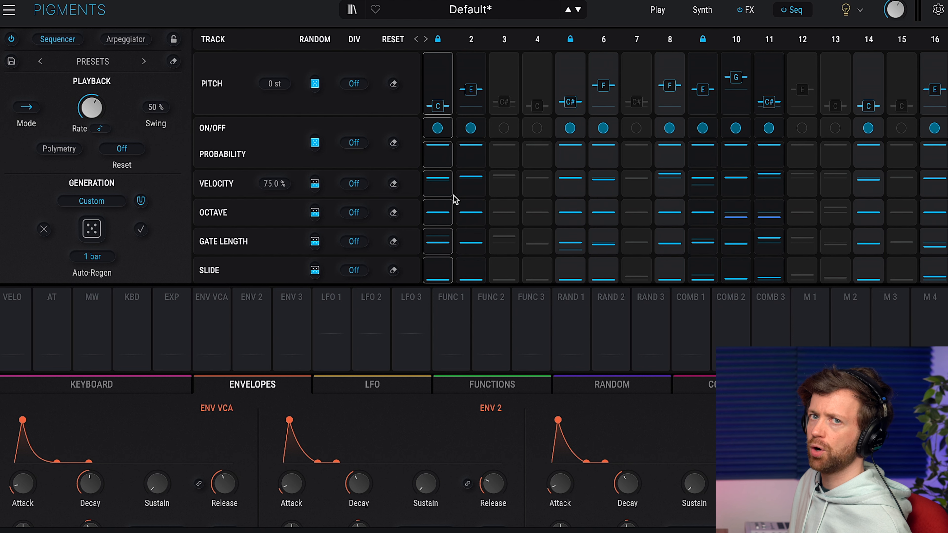
pyautogui.moveTo(442, 185)
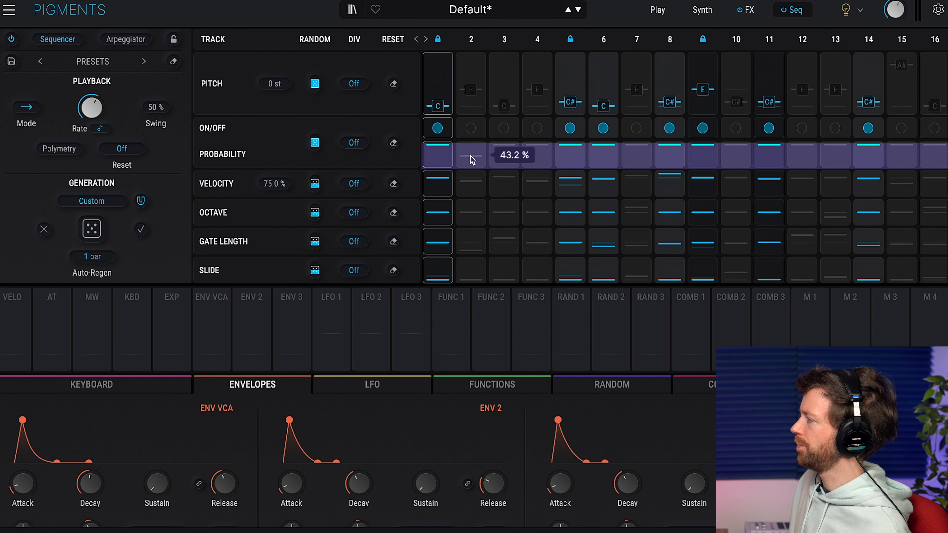
pyautogui.moveTo(493, 161); pyautogui.dragTo(649, 160)
pyautogui.moveTo(722, 164); pyautogui.dragTo(932, 160)
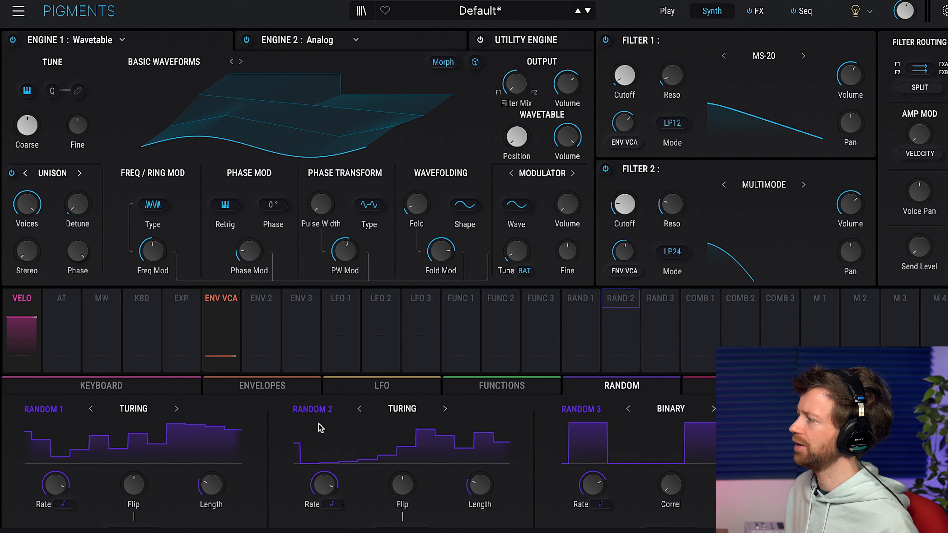
# Show the modulation routings of Random 1 to examine its envelope attack and release targets.
pyautogui.click(579, 299)
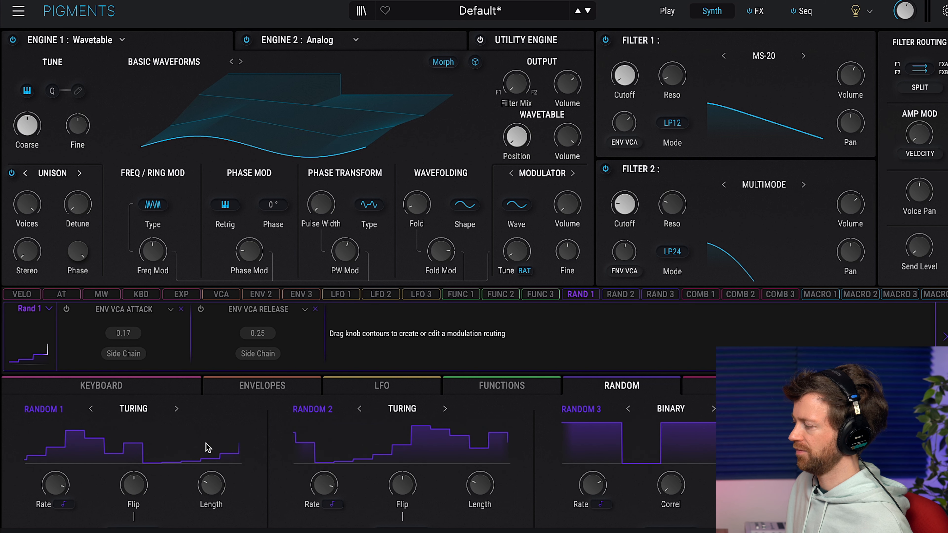
pyautogui.moveTo(104, 475)
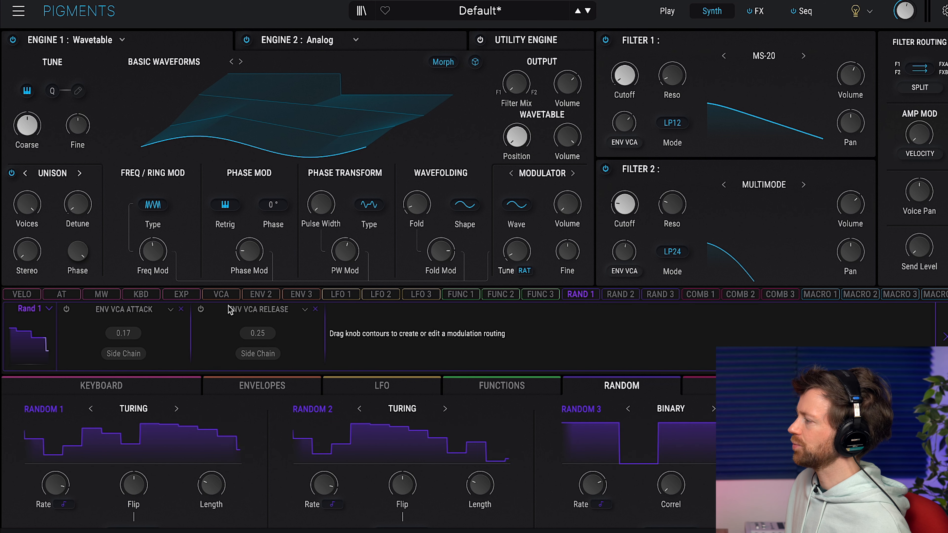
# Enable Random 1's modulation routings to the VCA envelope's attack and release.
pyautogui.click(67, 310)
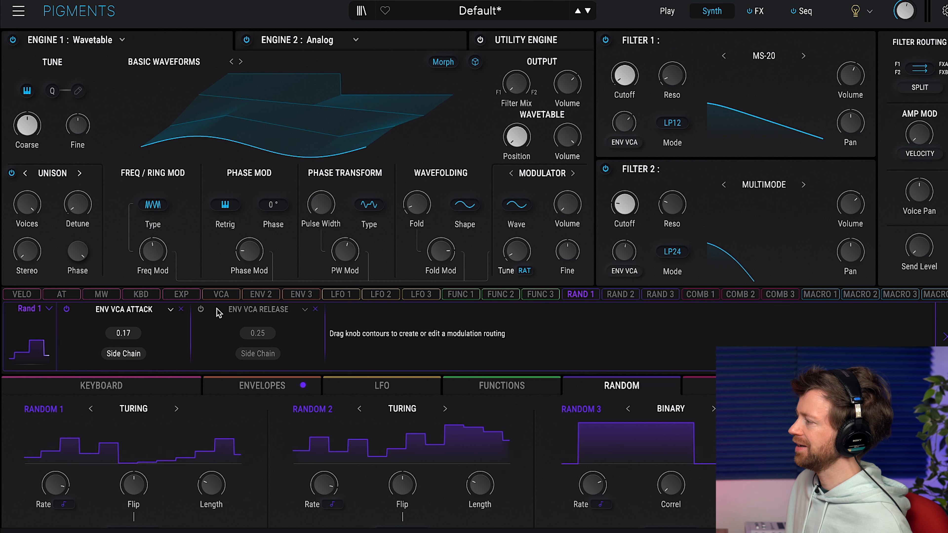
pyautogui.click(201, 310)
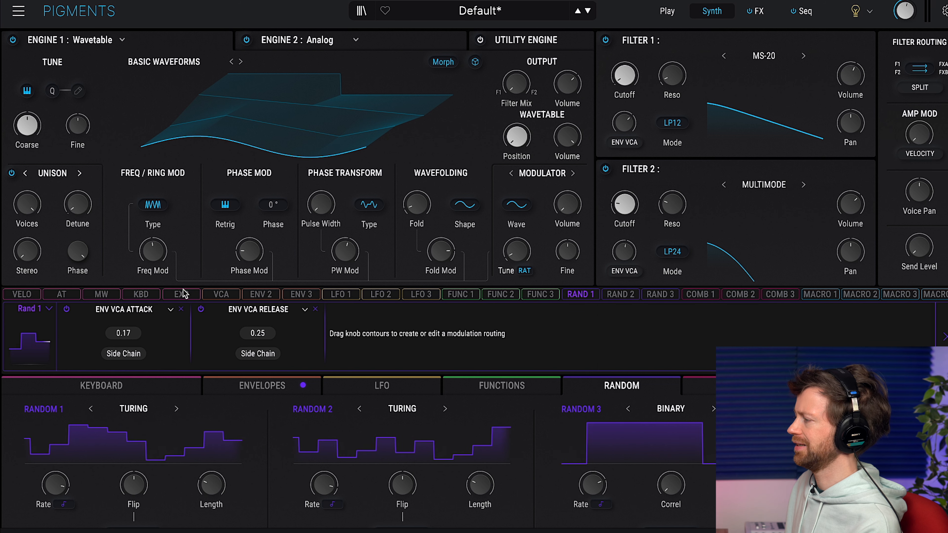
# Bypass both Random 1 envelope routings to compare the sound, and re-enable attack followed by release.
pyautogui.click(67, 310)
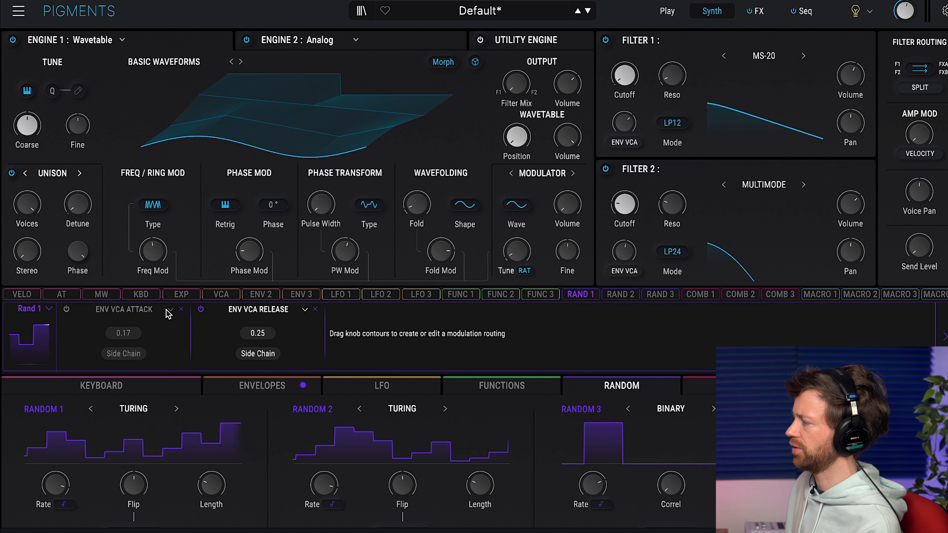
pyautogui.click(200, 310)
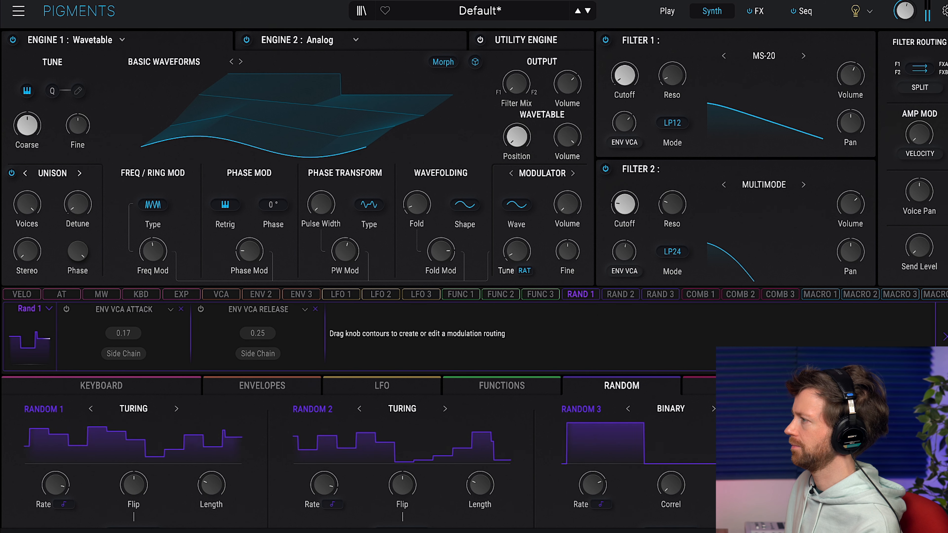
pyautogui.click(66, 310)
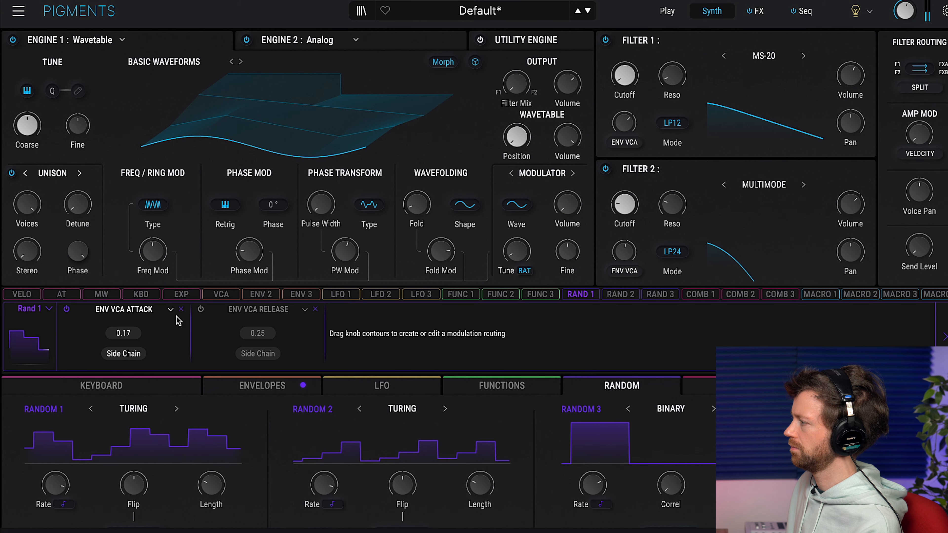
pyautogui.click(201, 310)
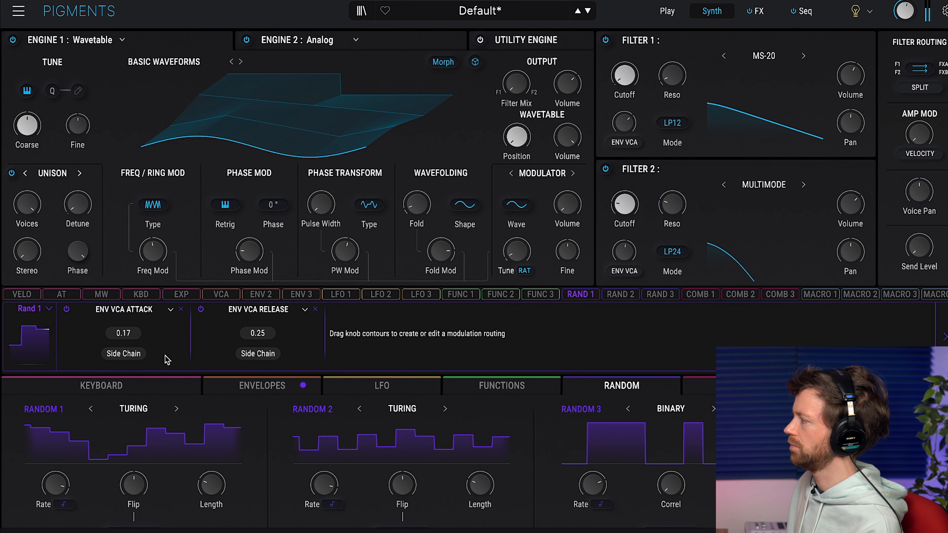